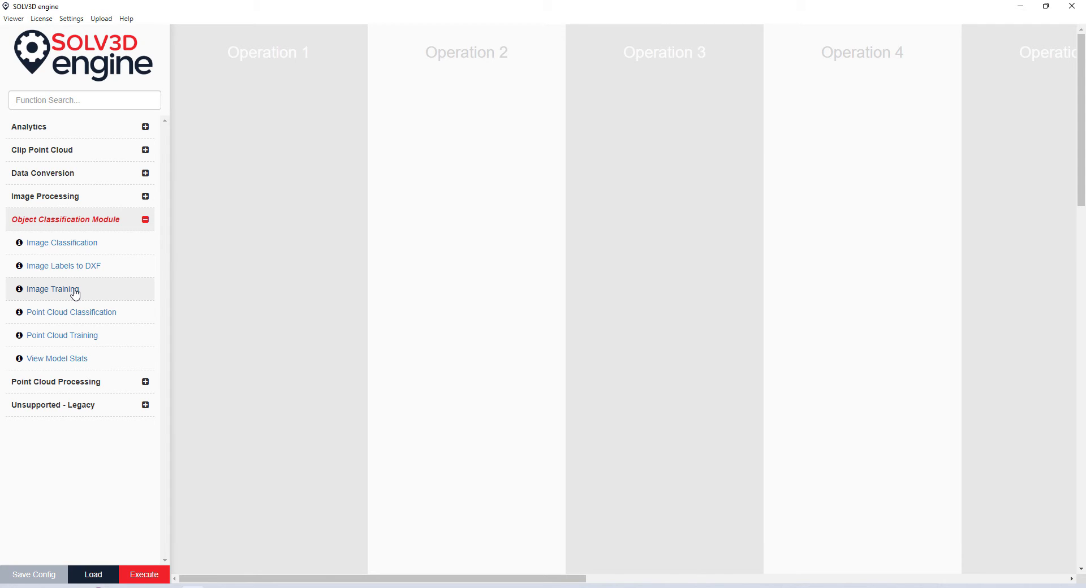
# - Drag Image Training from the Object Classification Module into Operation 1
pyautogui.moveTo(76, 293); pyautogui.dragTo(292, 352)
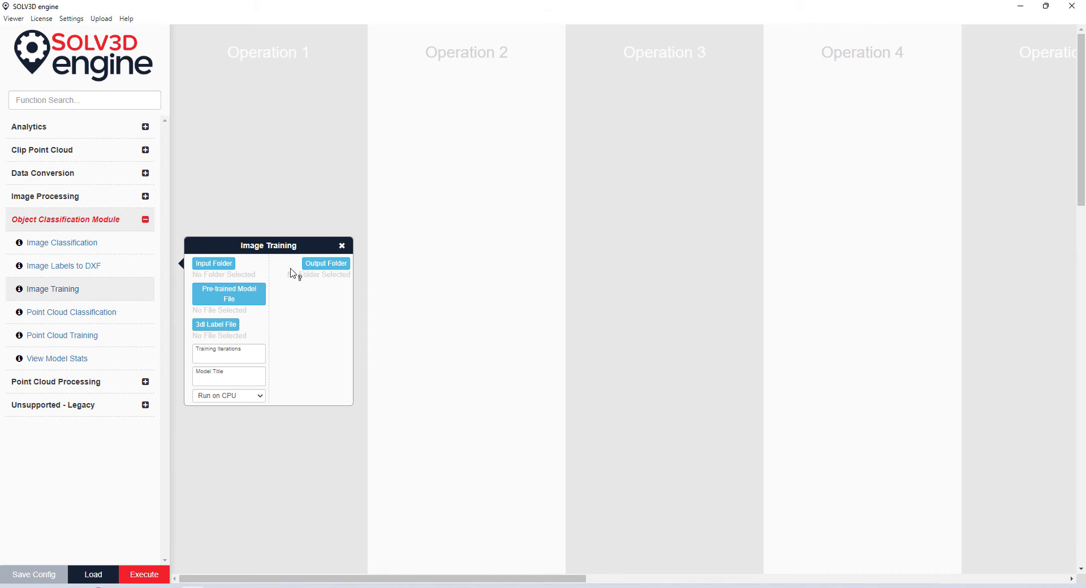
# - Move the Image Training node to the column top and set its input folder to Downloads\Sample Data\Sample Data\Image Tiles
pyautogui.moveTo(285, 247); pyautogui.dragTo(289, 143)
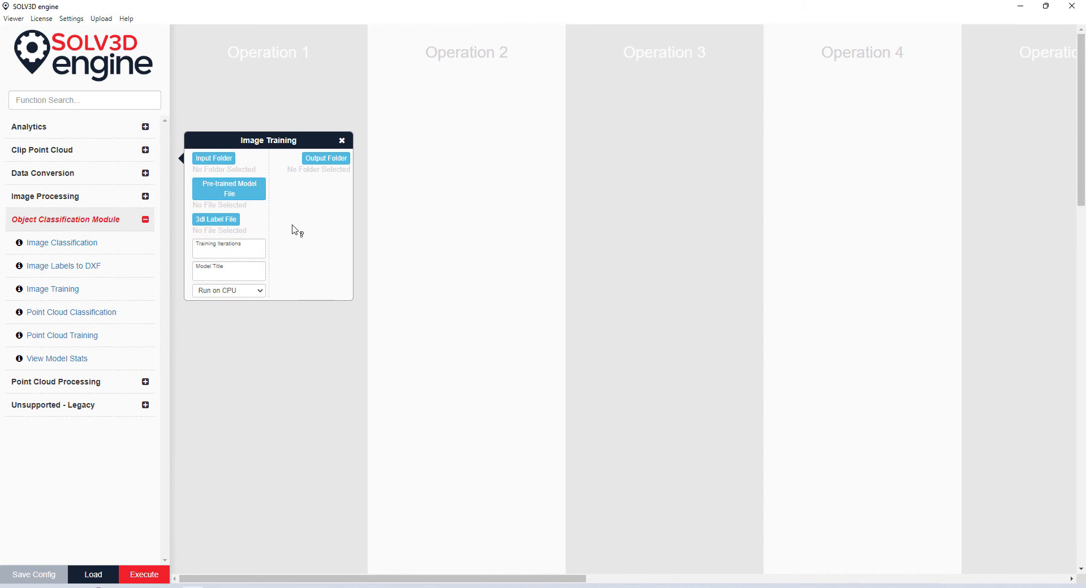
pyautogui.click(230, 160)
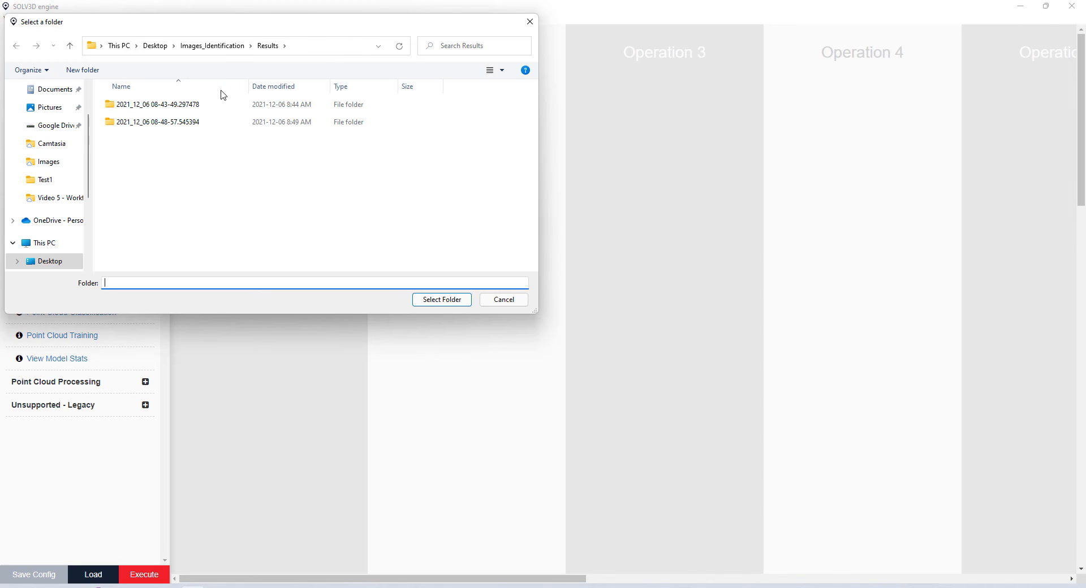
pyautogui.scroll(1, 53, 126)
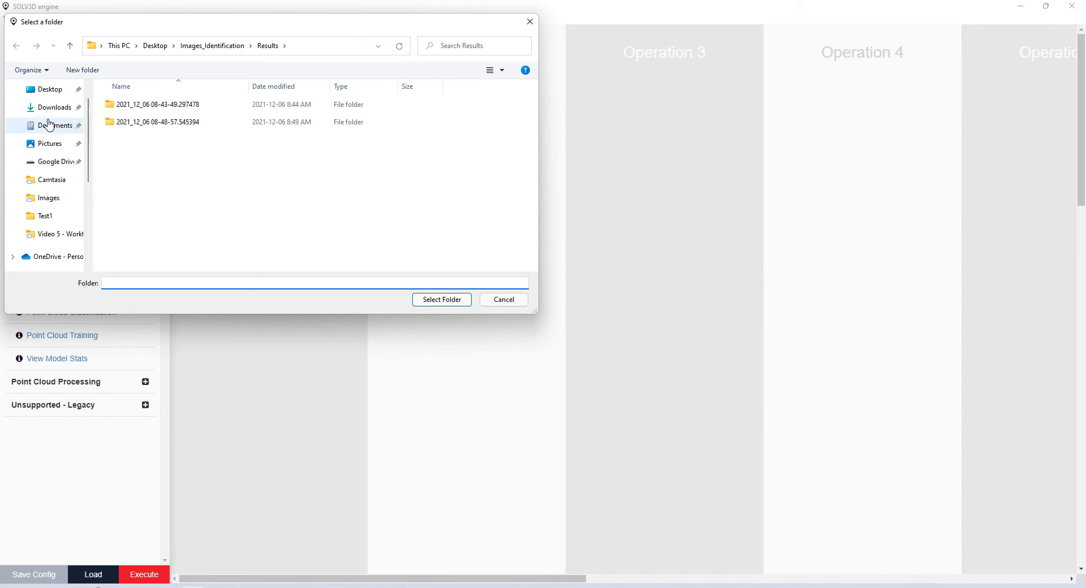
pyautogui.click(51, 107)
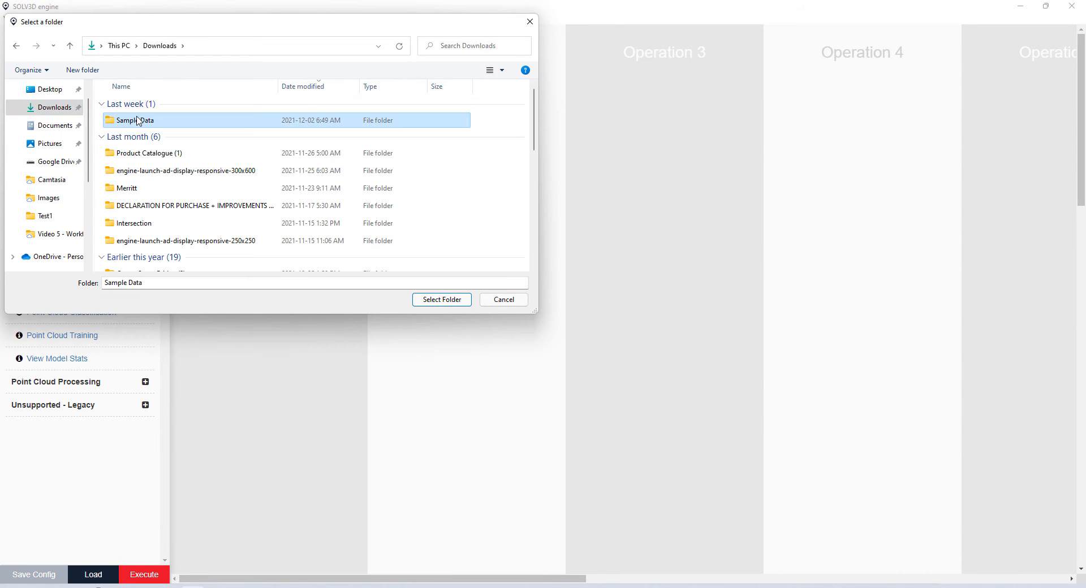
pyautogui.doubleClick(137, 118)
pyautogui.doubleClick(136, 105)
pyautogui.click(136, 105)
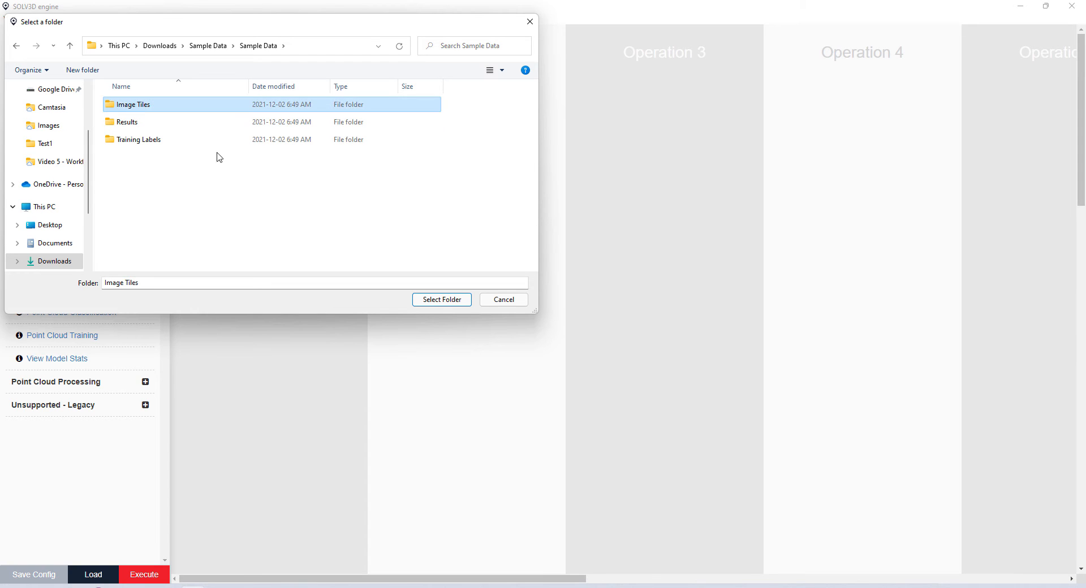
pyautogui.click(447, 303)
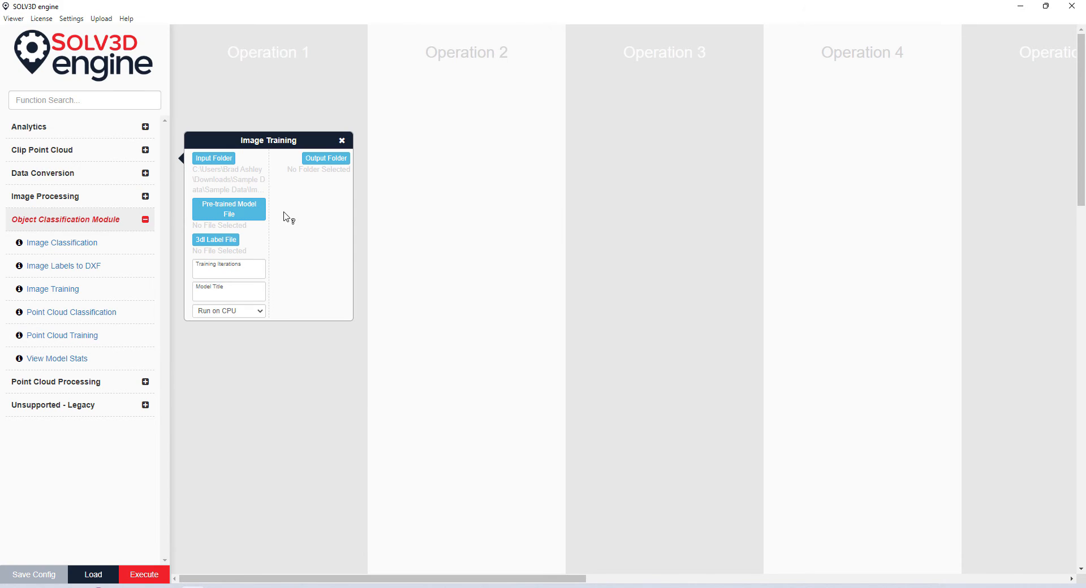
pyautogui.click(259, 214)
# - Choose labels_for_training.3dl from Desktop\Images_Identification\Test1 as the training label file
pyautogui.click(235, 246)
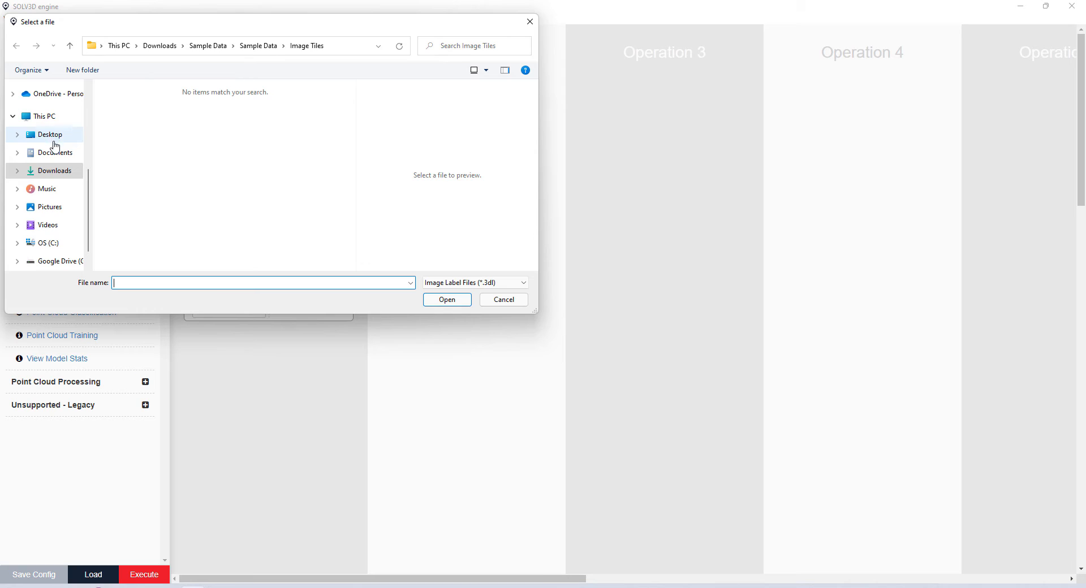
pyautogui.scroll(2, 54, 147)
pyautogui.scroll(1, 54, 160)
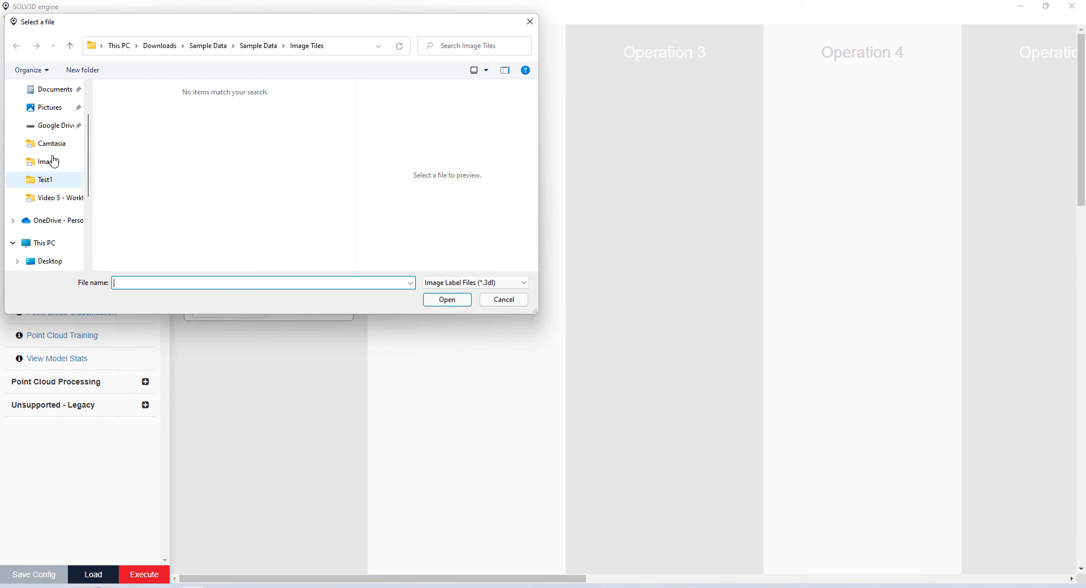
pyautogui.scroll(1, 53, 158)
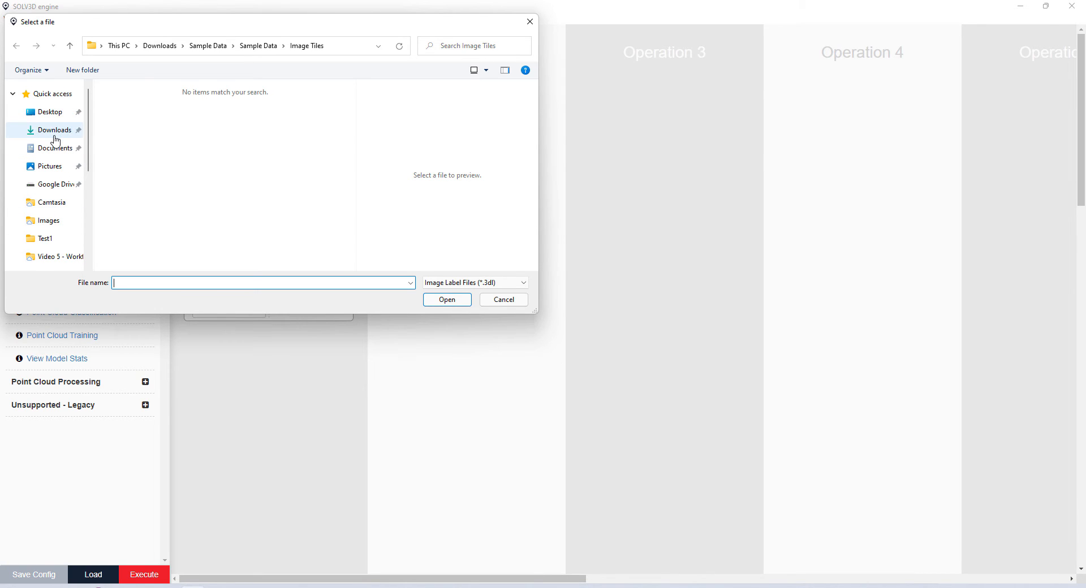
pyautogui.click(70, 112)
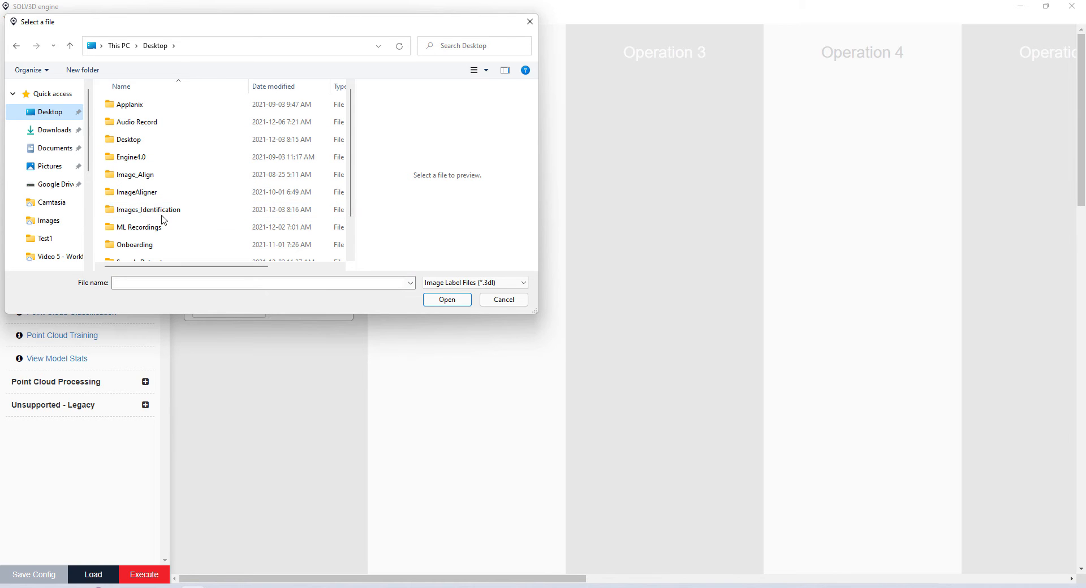
pyautogui.doubleClick(153, 213)
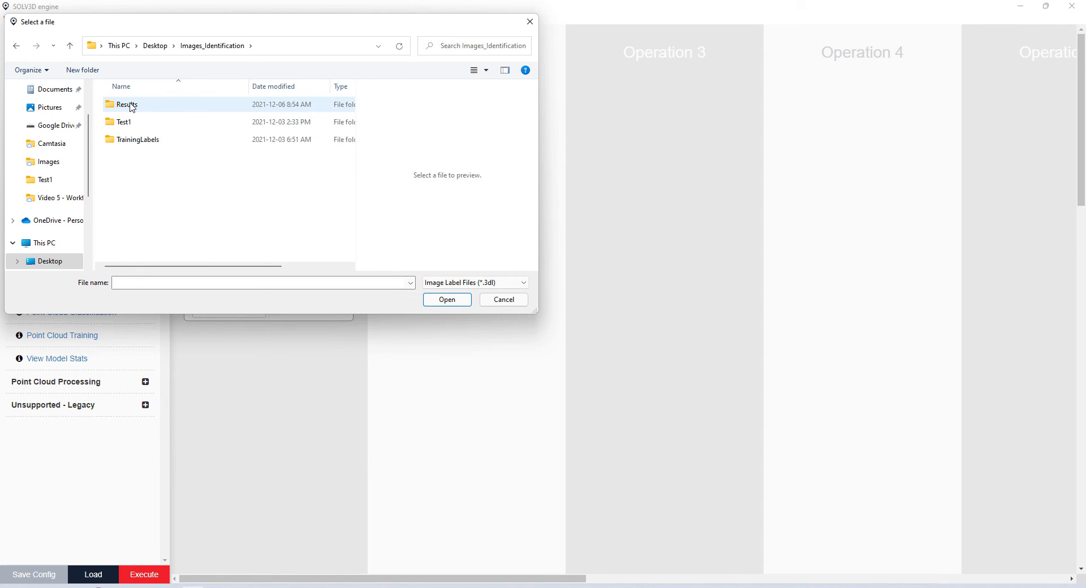
pyautogui.doubleClick(126, 123)
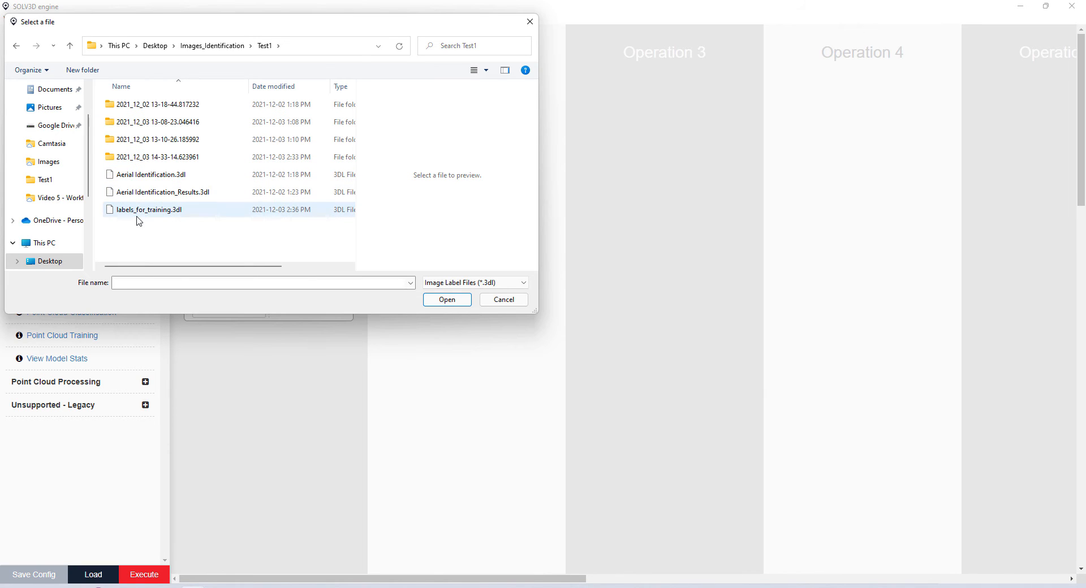
pyautogui.click(136, 215)
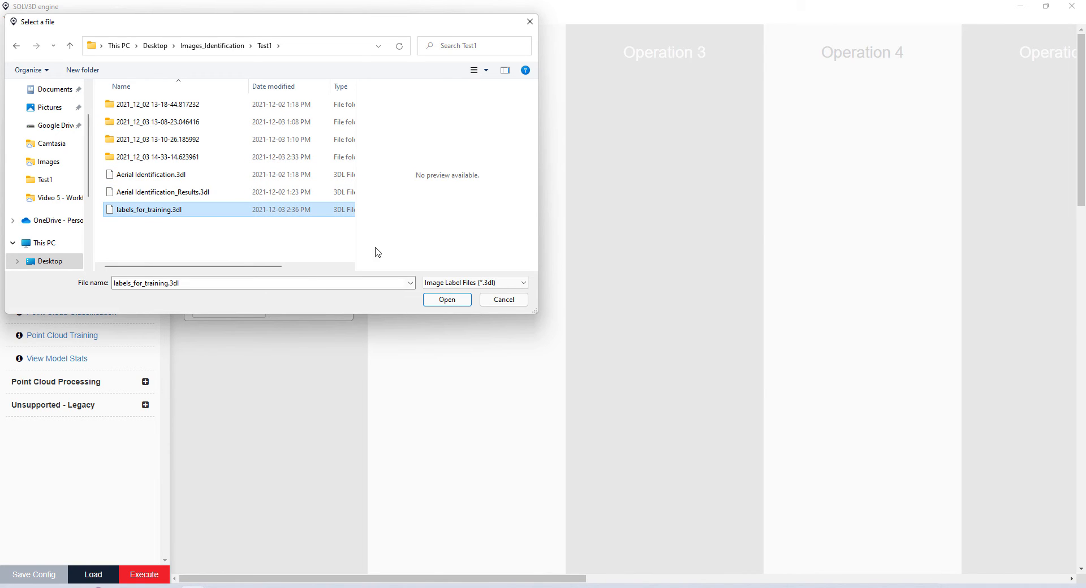
pyautogui.click(447, 300)
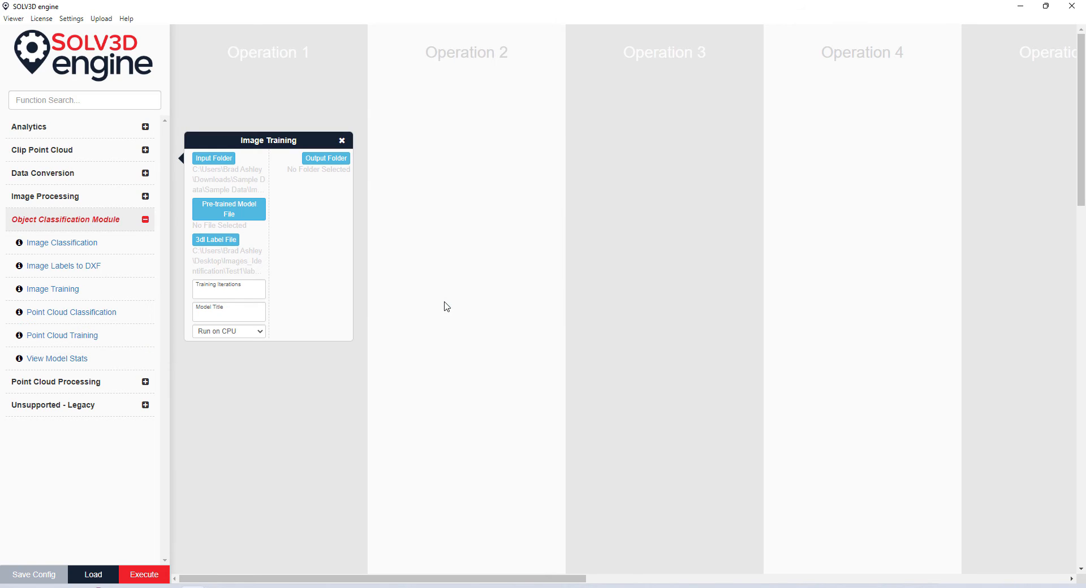
# - Enter 300 training iterations and the model title VehicleParking
pyautogui.click(226, 291)
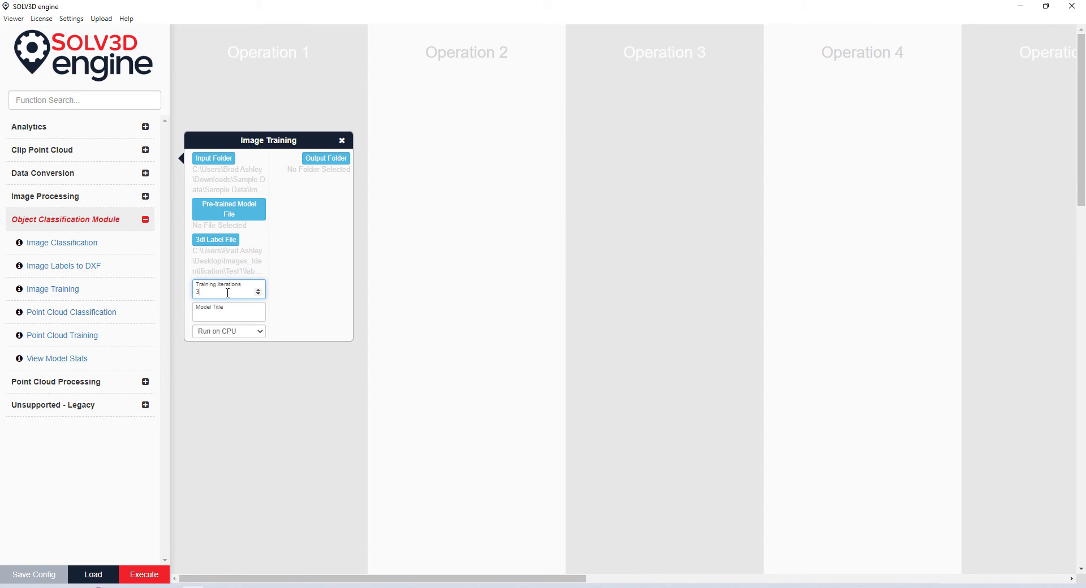
pyautogui.press('Tab')
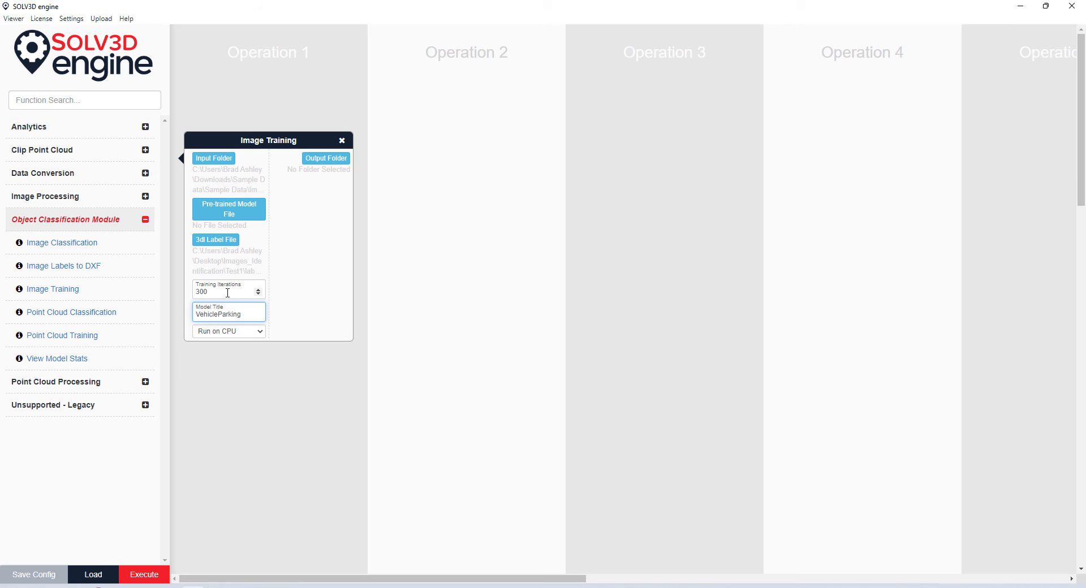
pyautogui.click(260, 340)
# - Set Run on CPU to False and the output folder to Test1
pyautogui.click(261, 333)
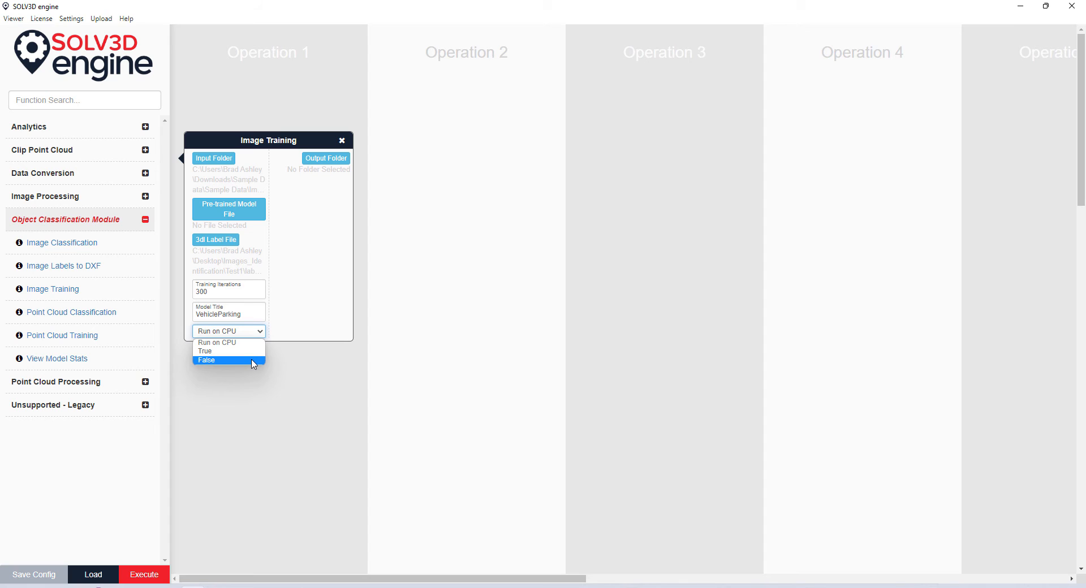
pyautogui.click(253, 361)
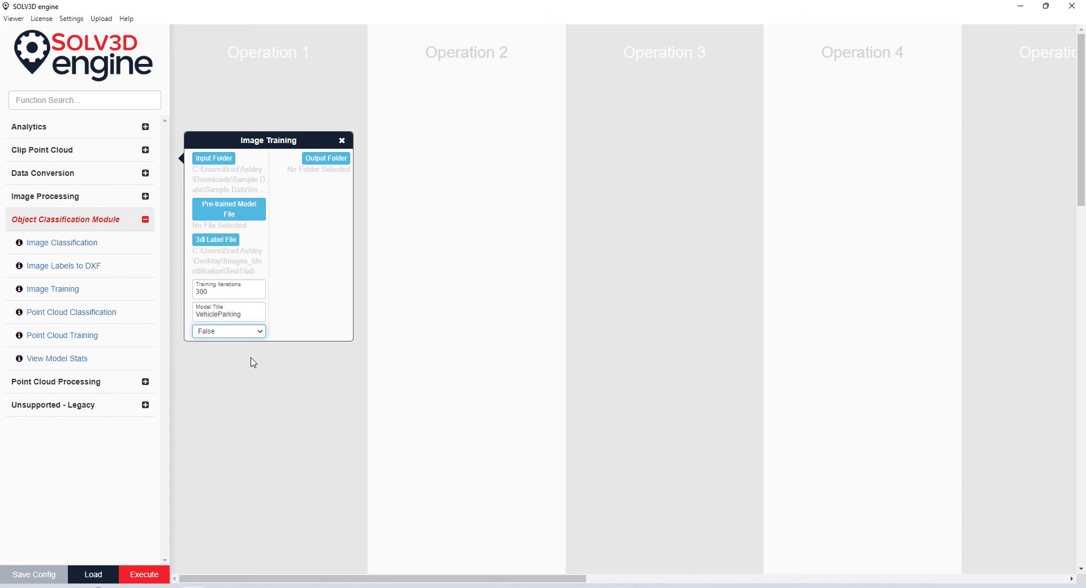
pyautogui.click(327, 158)
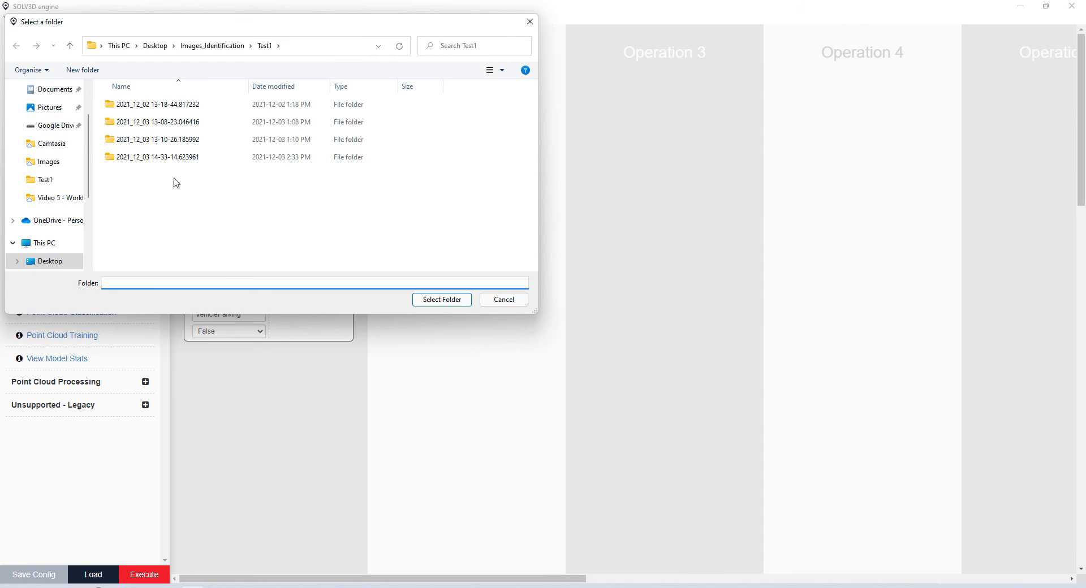
pyautogui.click(440, 303)
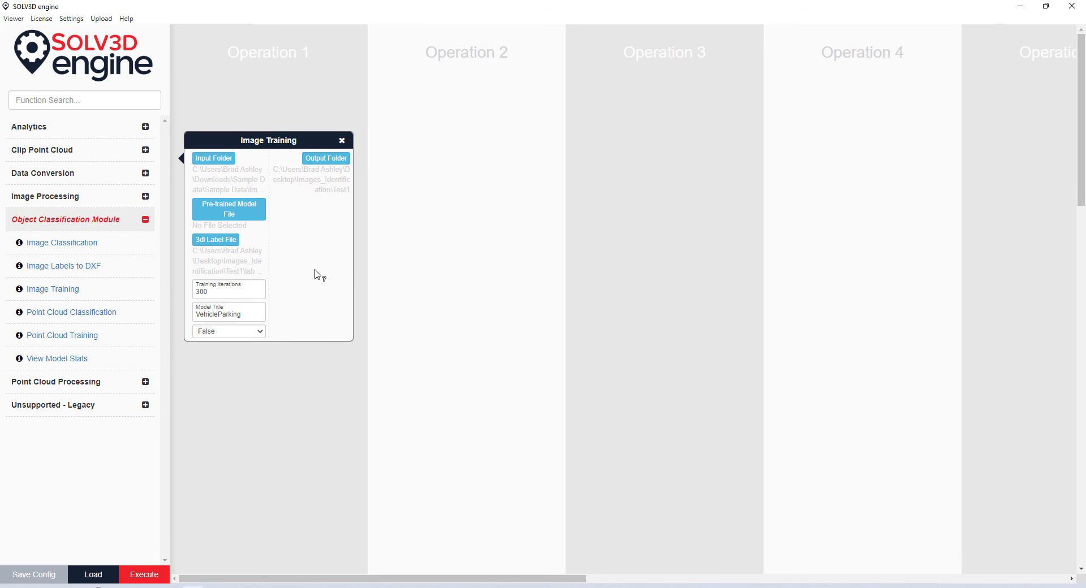
# - Run the VehicleParking training workflow, close its log, then remove the Image Training operation
pyautogui.click(156, 575)
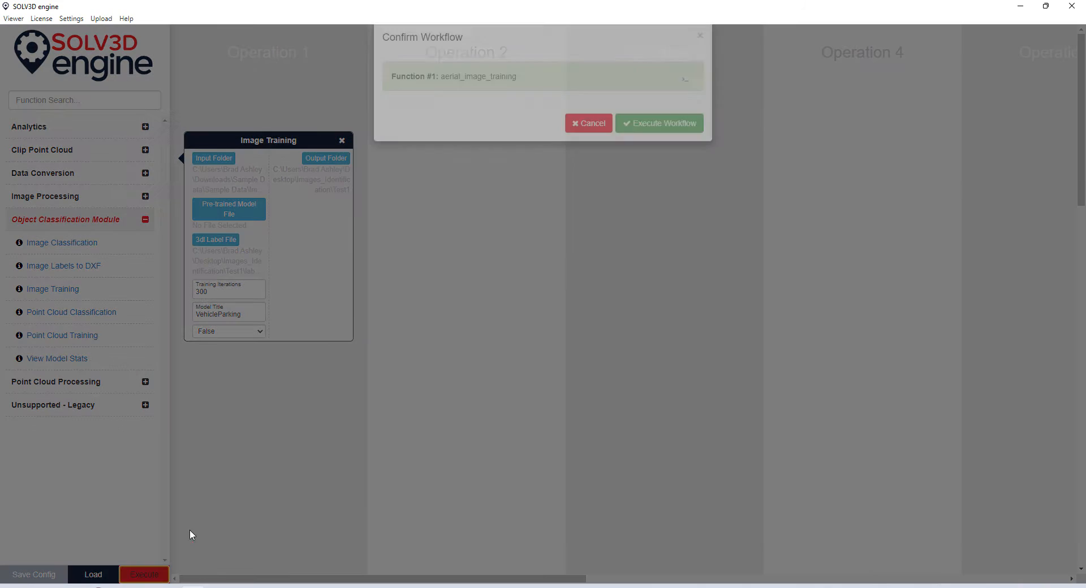
pyautogui.click(684, 100)
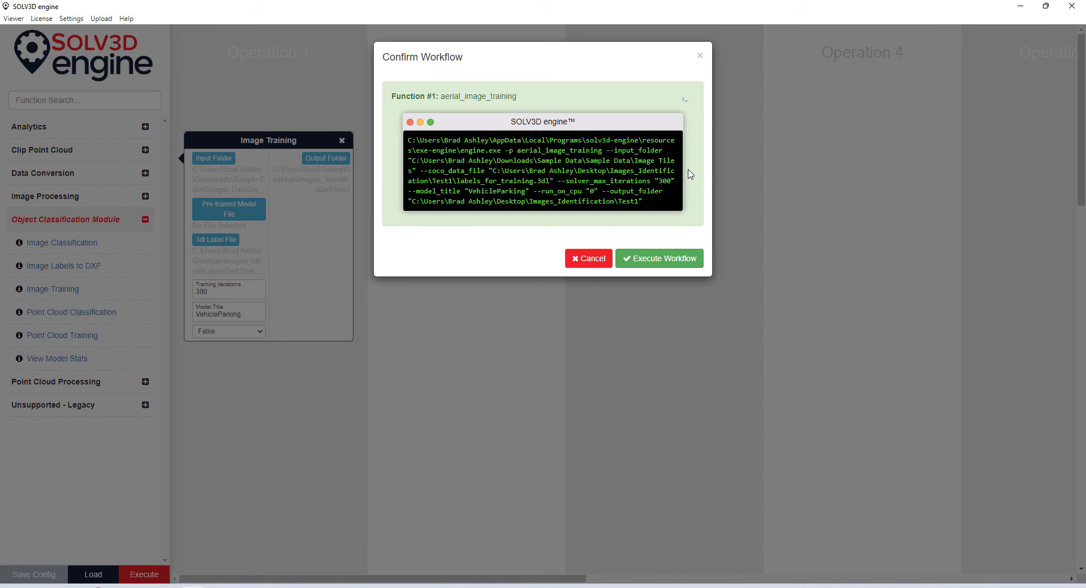
pyautogui.click(653, 259)
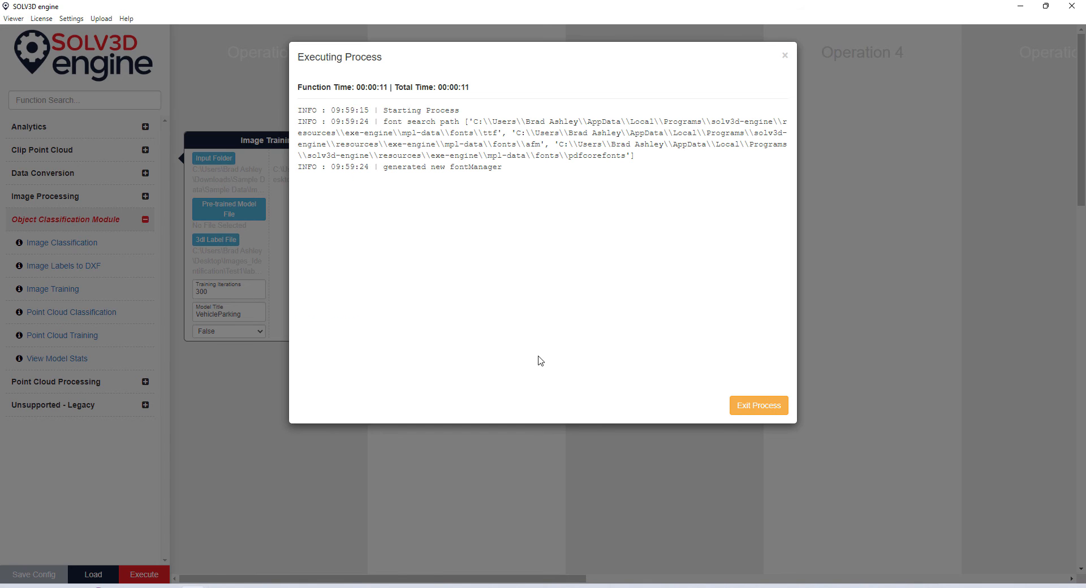
pyautogui.click(759, 416)
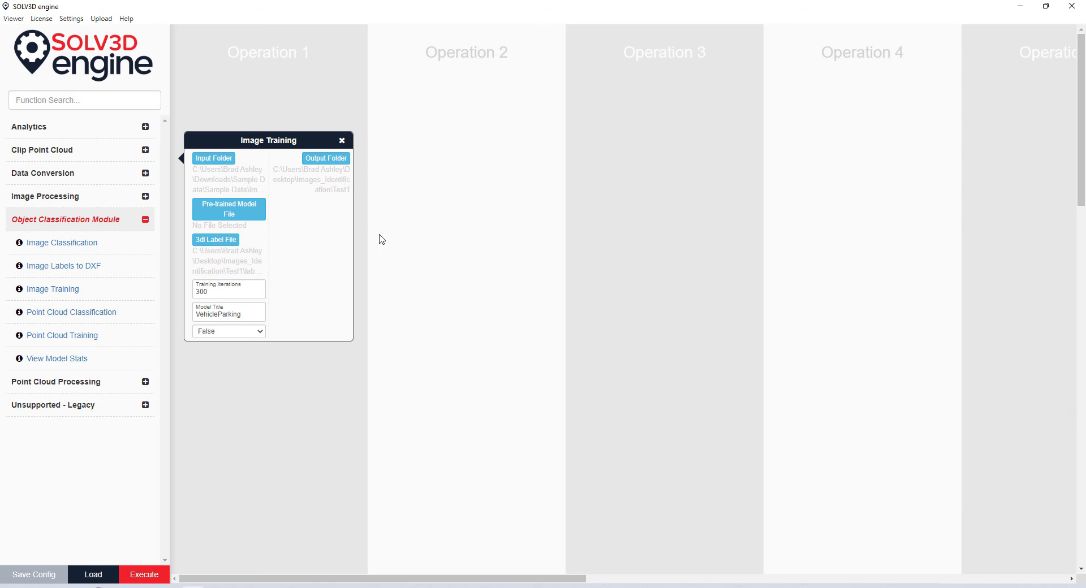
pyautogui.click(341, 140)
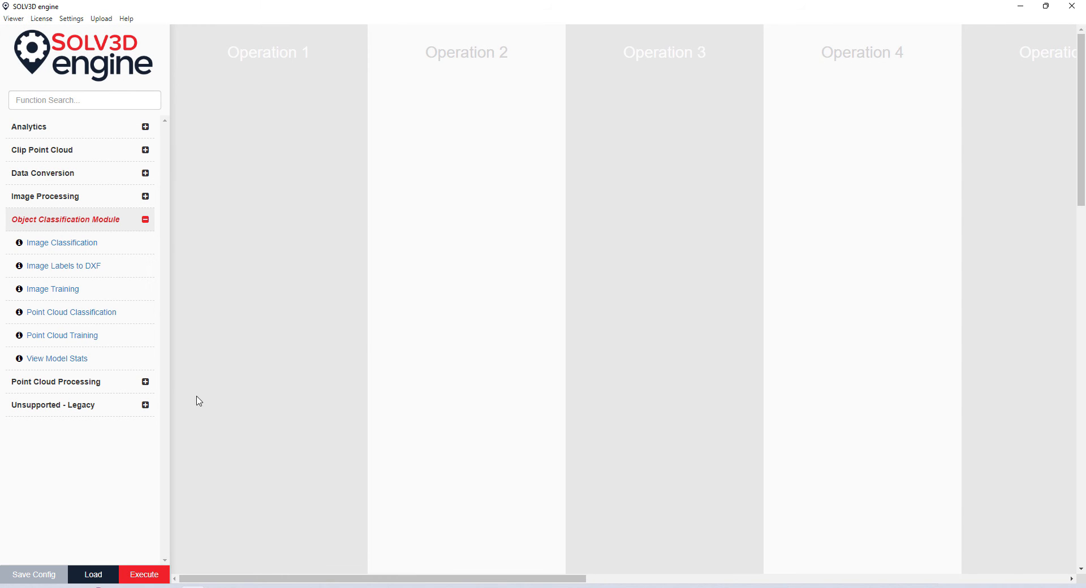
# - Add an Image Classification operation with input folder Downloads\Sample Data\Sample Data\Image Tiles
pyautogui.click(106, 248)
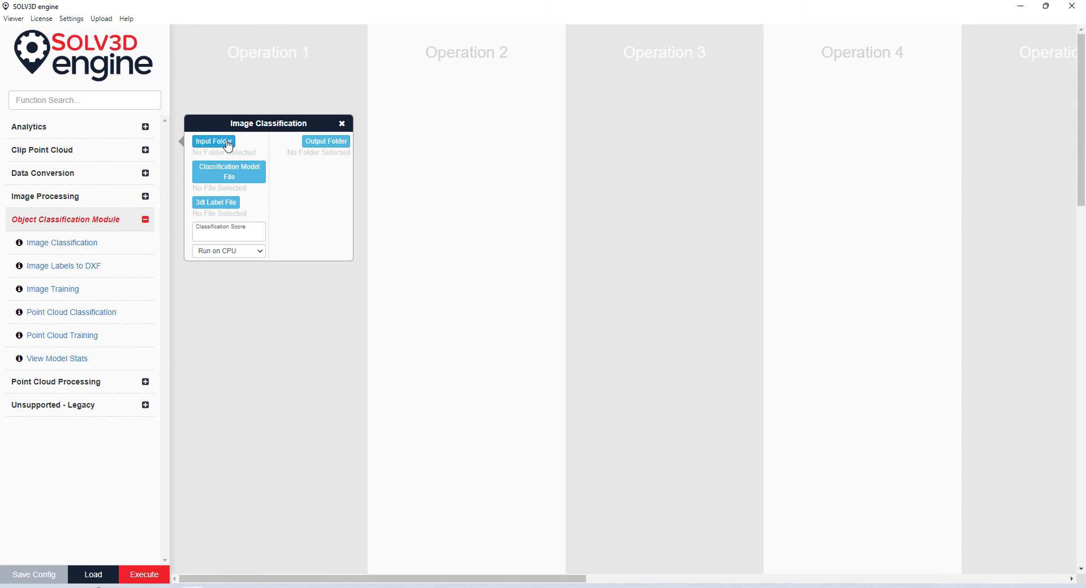
pyautogui.click(228, 146)
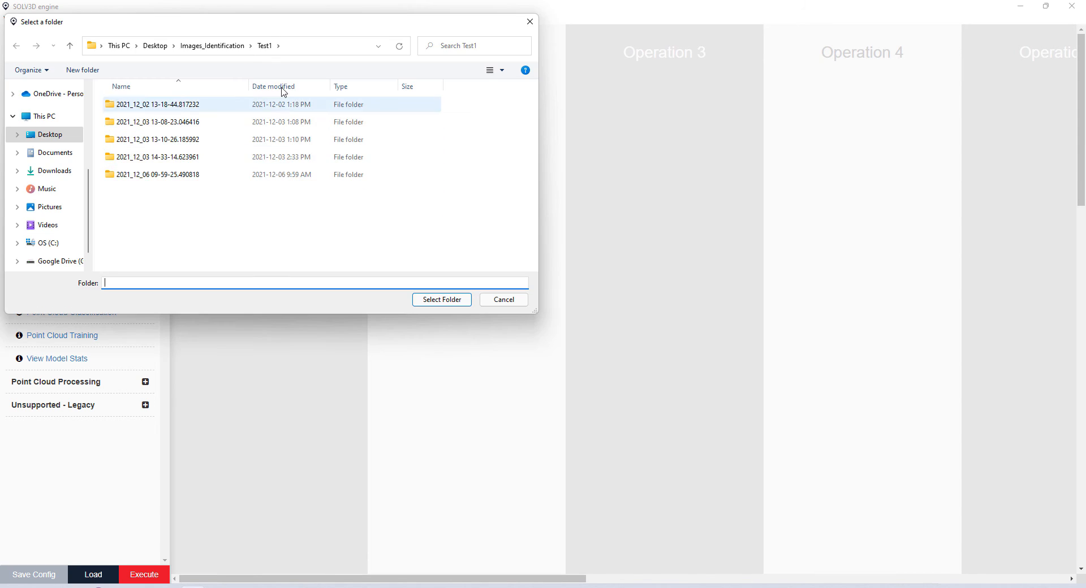
pyautogui.click(50, 171)
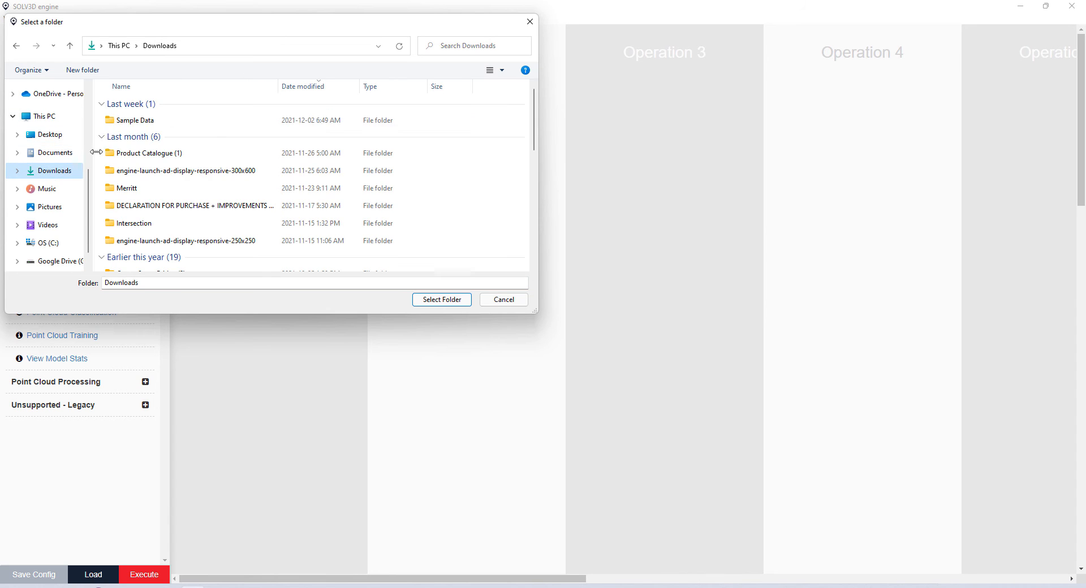
pyautogui.doubleClick(134, 117)
pyautogui.doubleClick(135, 110)
pyautogui.click(134, 111)
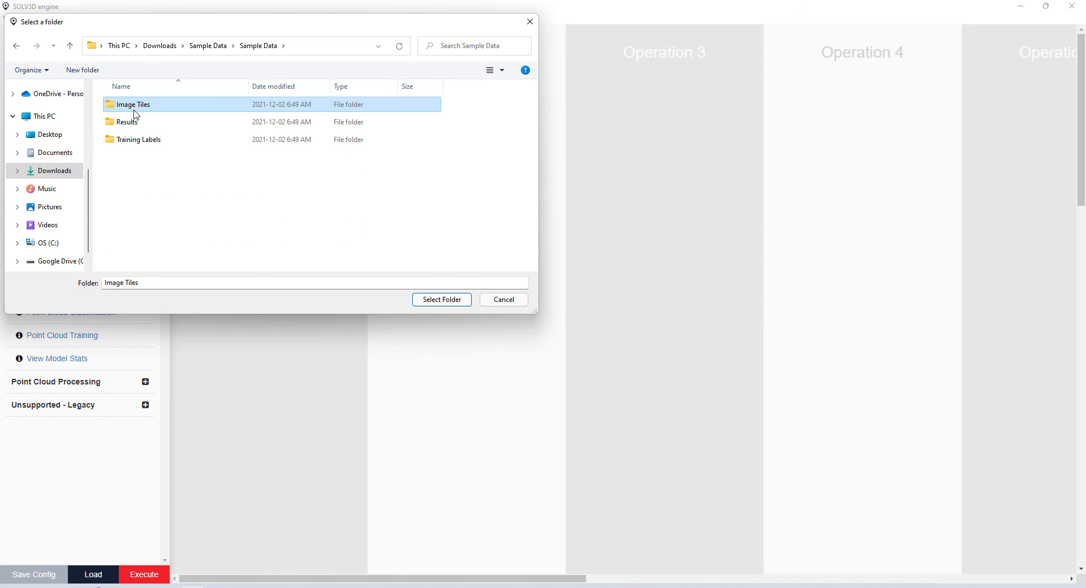
pyautogui.click(442, 300)
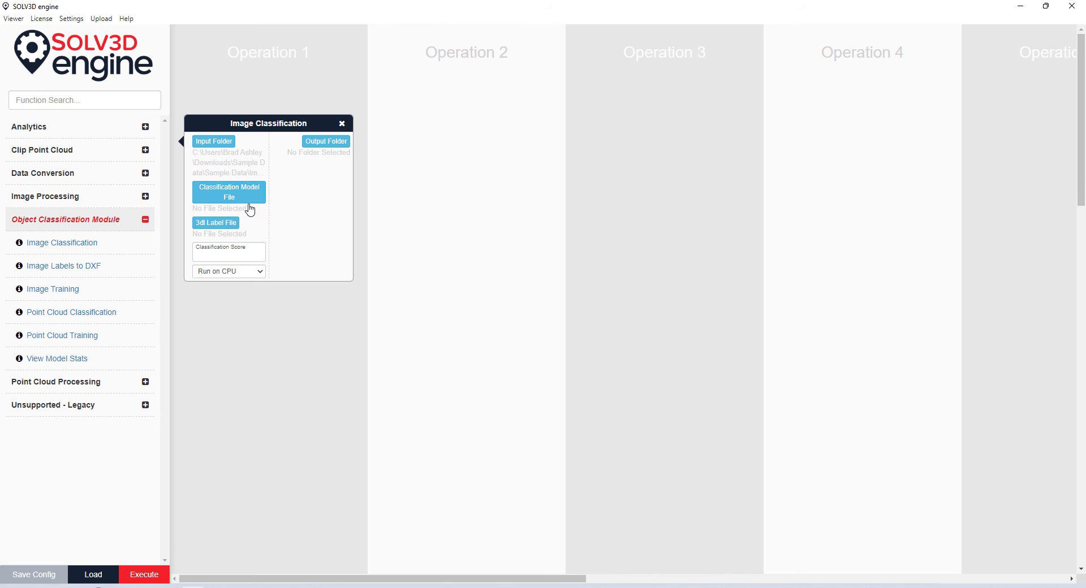
# - Set the classification model file to 2021_12_03 14-33-14.623961 Test1.pth from Images_Identification\Test1
pyautogui.click(247, 201)
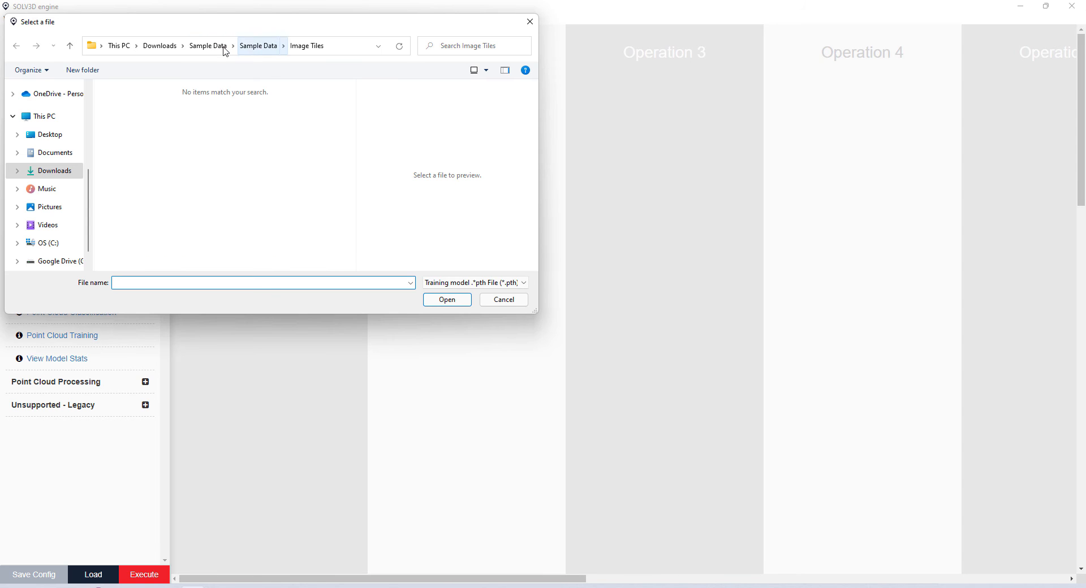
pyautogui.scroll(2, 44, 133)
pyautogui.scroll(1, 43, 136)
pyautogui.click(48, 224)
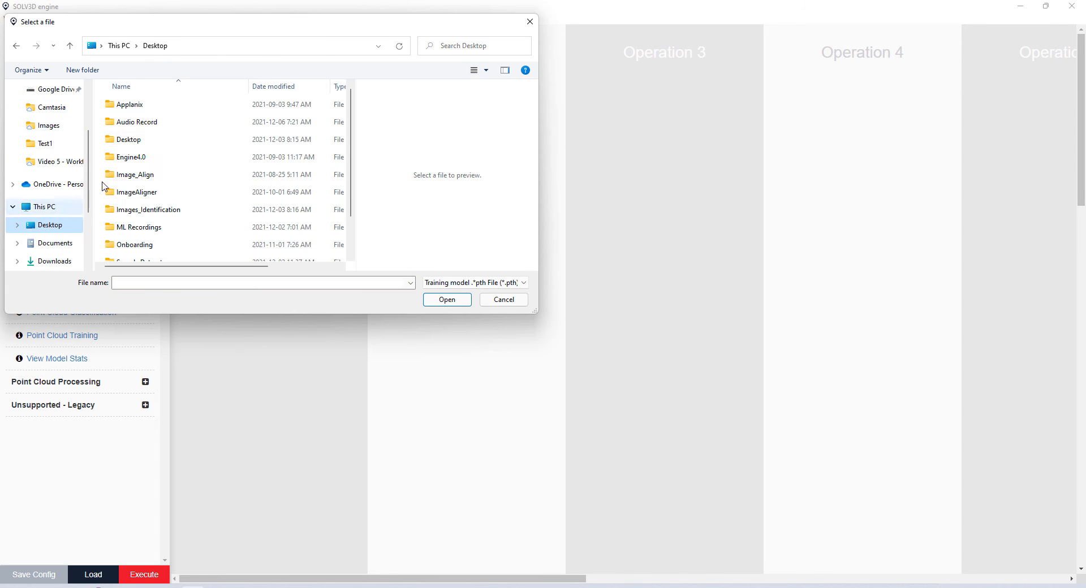
pyautogui.doubleClick(158, 214)
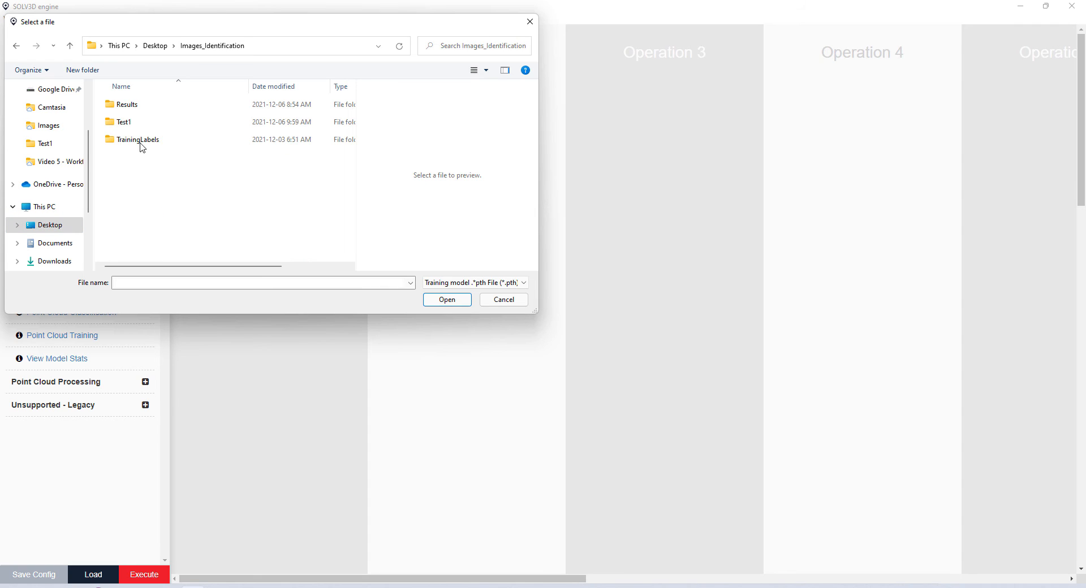
pyautogui.doubleClick(128, 124)
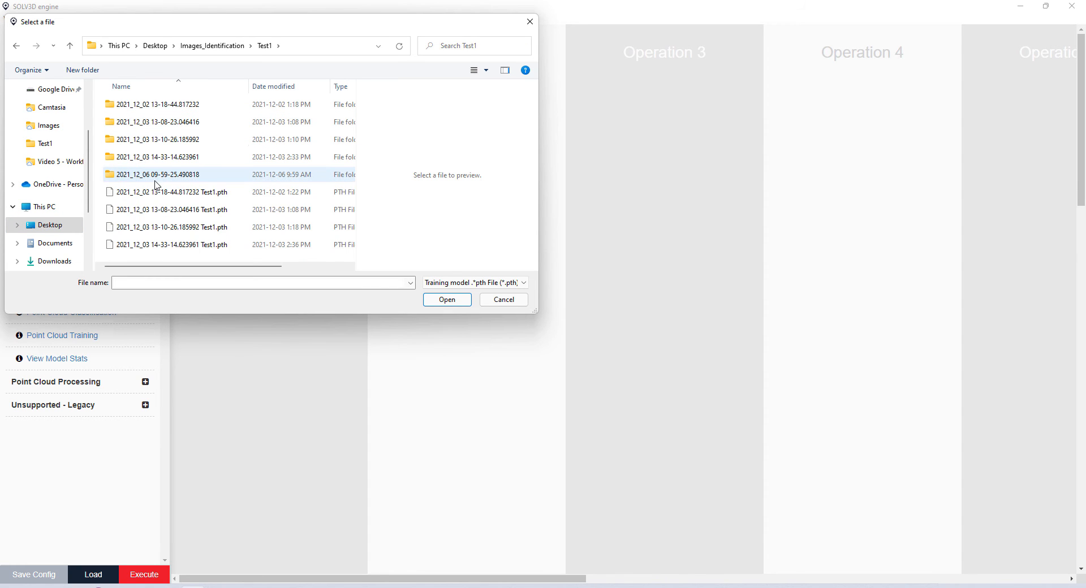
pyautogui.click(181, 245)
pyautogui.click(447, 300)
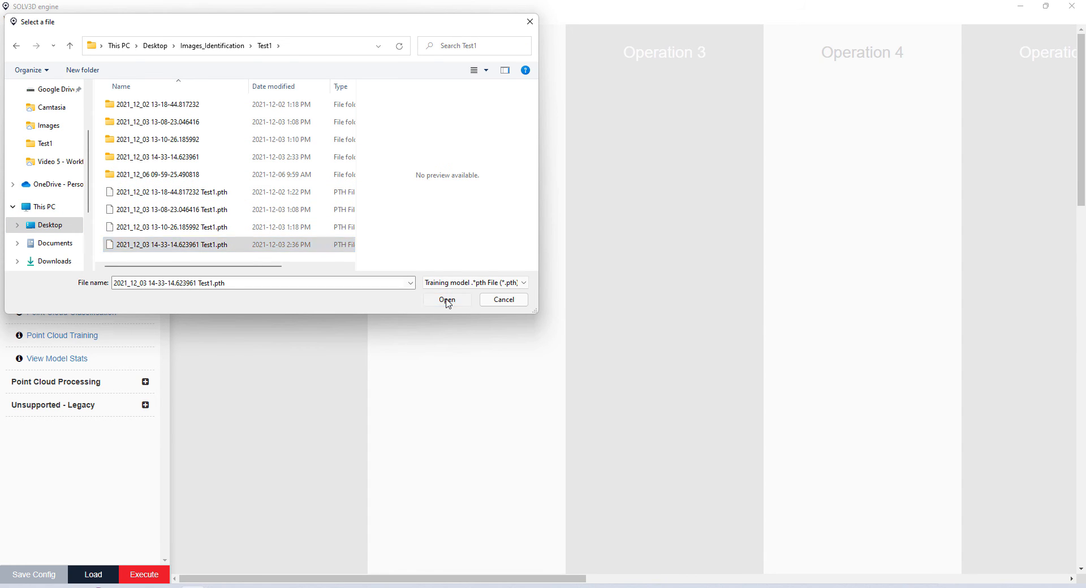
# - Assign the .3dl label file and set the classification score to 0.5
pyautogui.click(220, 243)
pyautogui.click(222, 224)
pyautogui.click(448, 300)
pyautogui.click(230, 296)
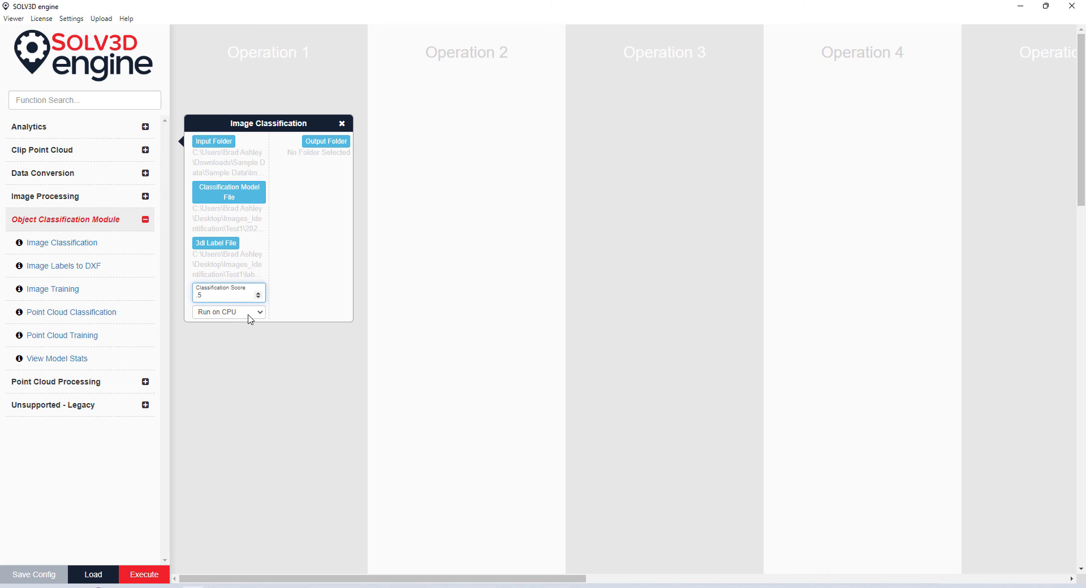
pyautogui.click(251, 315)
# - Set Run on CPU to False and the output folder to Images_Identification\Results
pyautogui.click(234, 340)
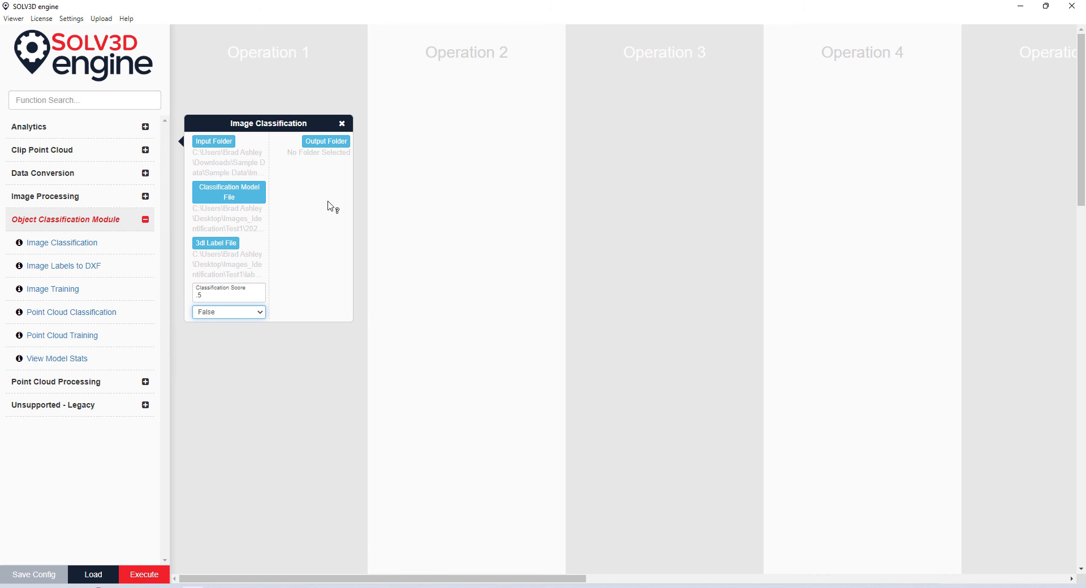
pyautogui.click(324, 143)
pyautogui.click(226, 46)
pyautogui.doubleClick(110, 105)
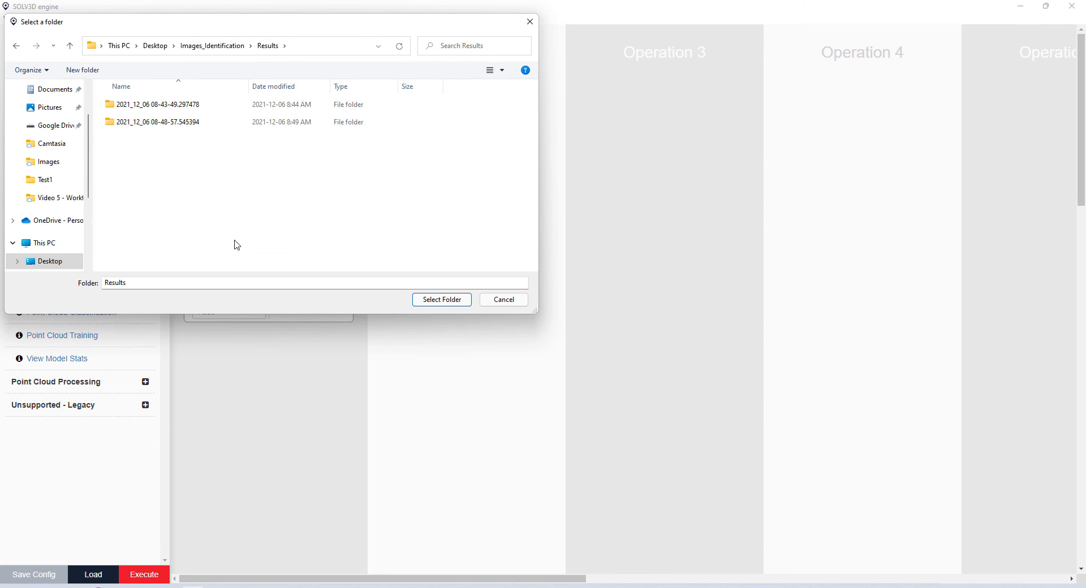
pyautogui.click(439, 301)
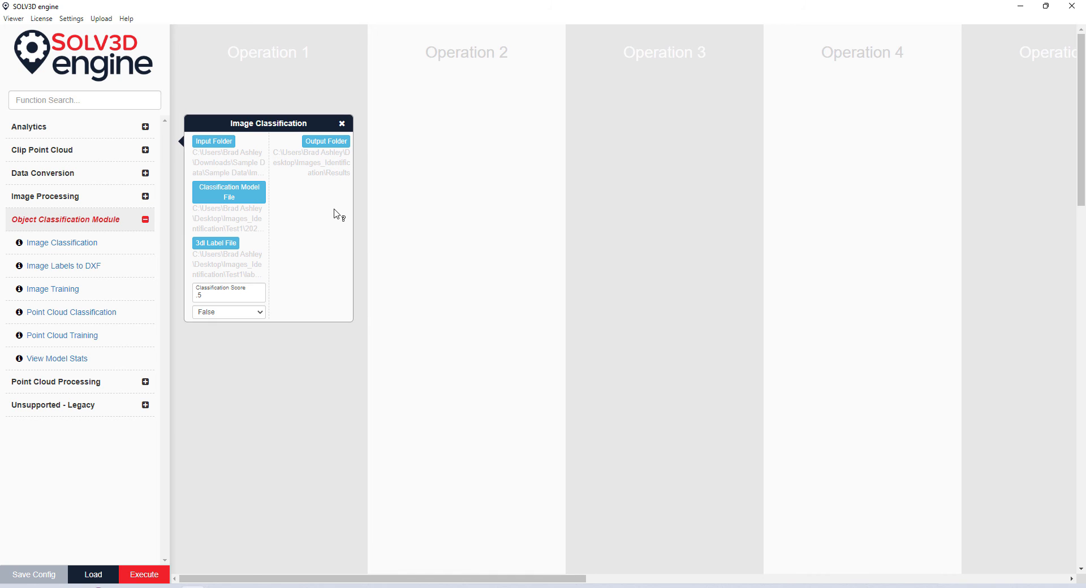
# - Execute the classification workflow, detecting Vehicles and PaintMarkings, then close the log
pyautogui.click(144, 575)
pyautogui.click(637, 147)
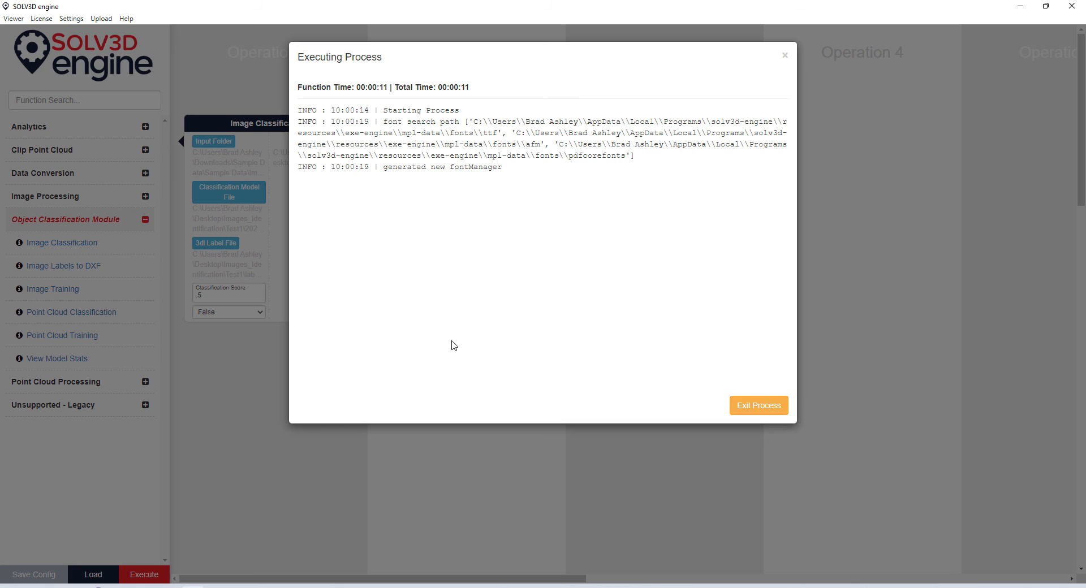
pyautogui.click(749, 407)
# - Swap Image Classification for Image Labels to DXF reading Aerial Identification_Results.3dl
pyautogui.click(341, 125)
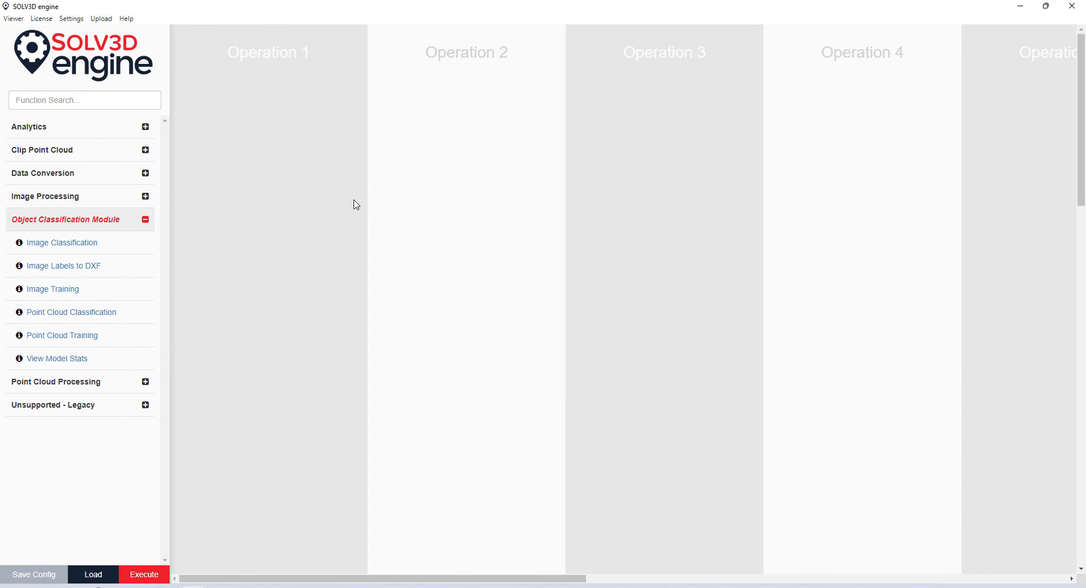
pyautogui.click(105, 267)
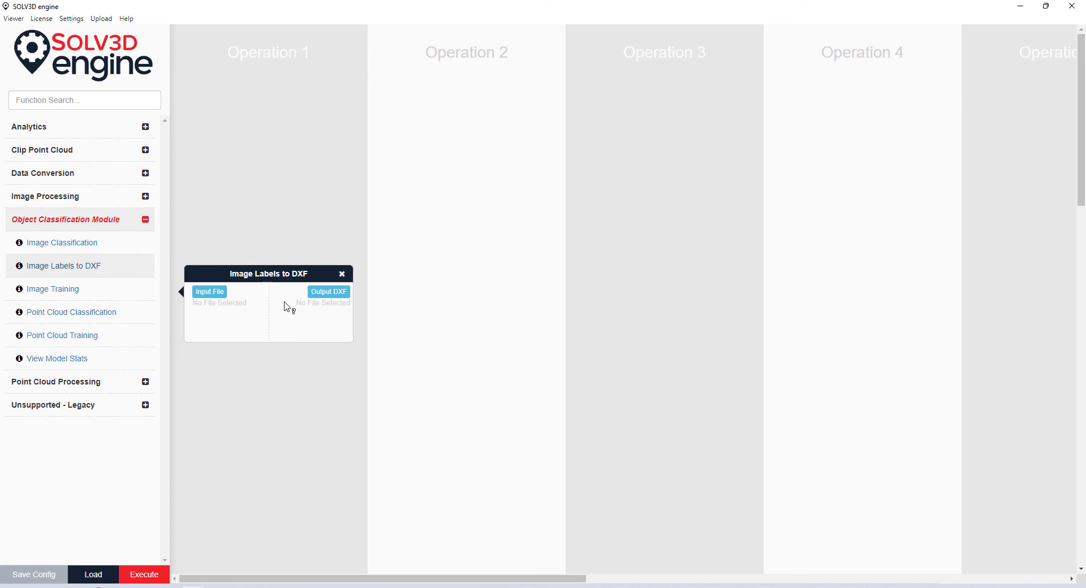
pyautogui.moveTo(279, 274); pyautogui.dragTo(280, 126)
pyautogui.click(210, 144)
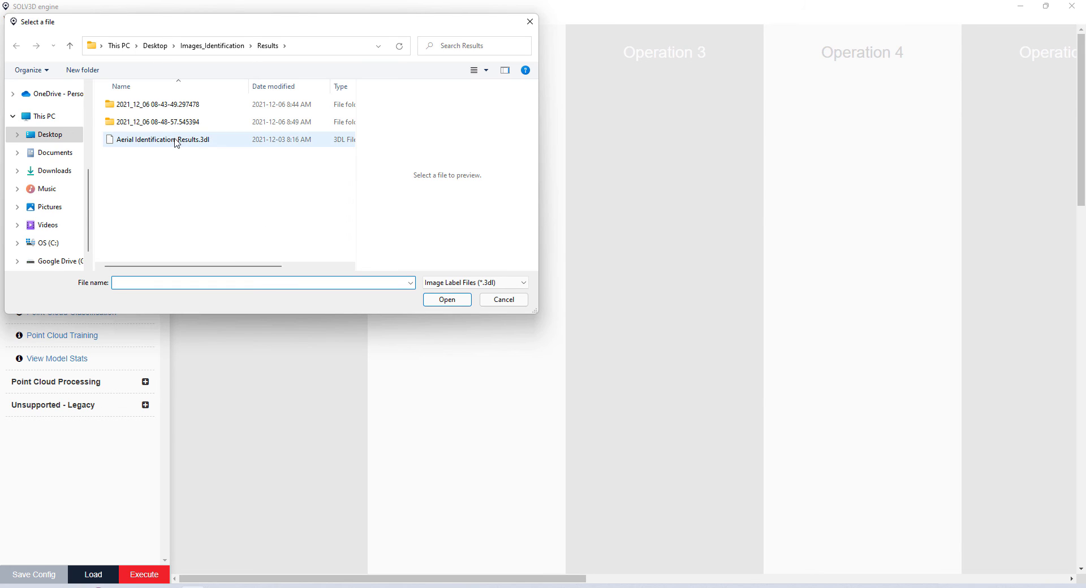
pyautogui.click(173, 142)
pyautogui.click(447, 300)
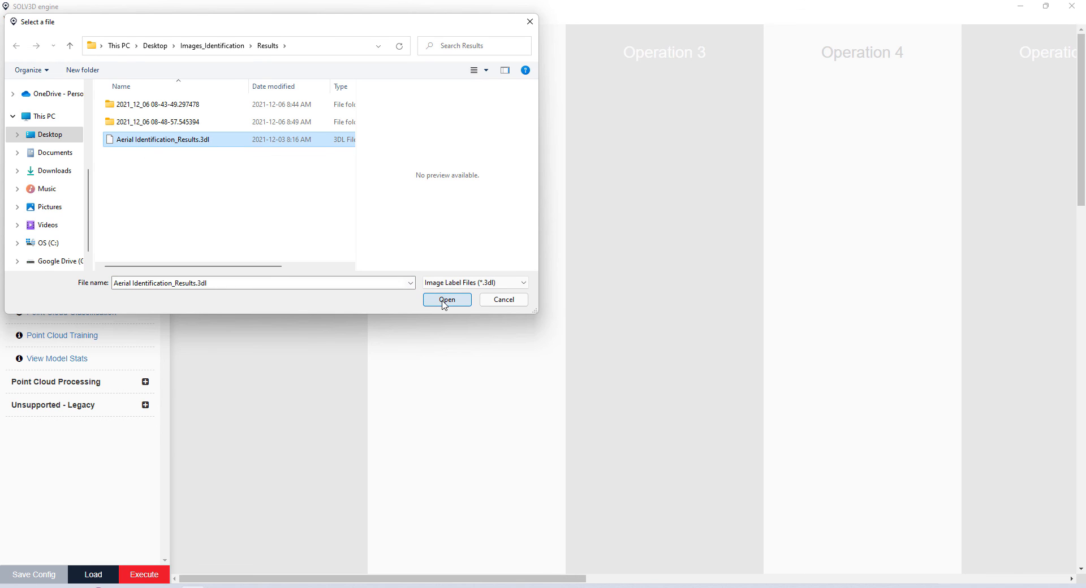
# - Set the DXF output to Export_DXF in the Results folder
pyautogui.click(317, 145)
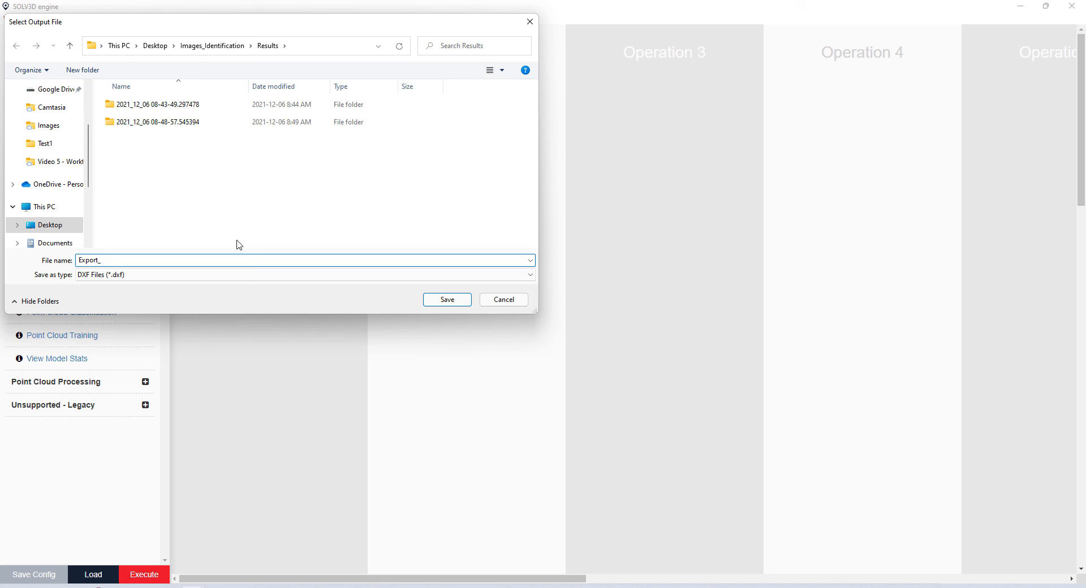
pyautogui.write('F')
pyautogui.click(460, 301)
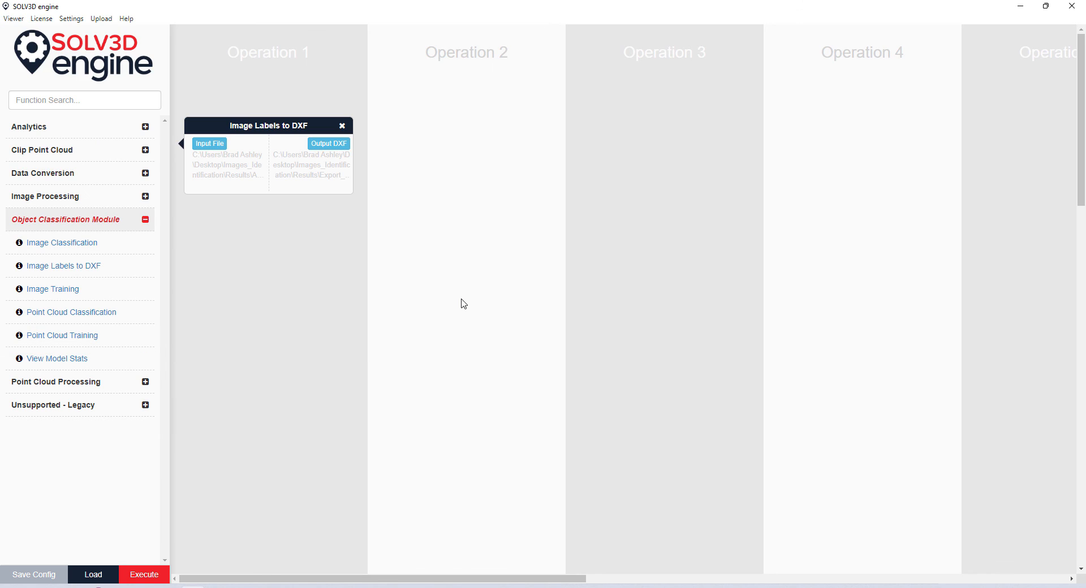
# - Execute the labels-to-DXF workflow, writing all 130 segments to the DXF, then close the log
pyautogui.click(136, 575)
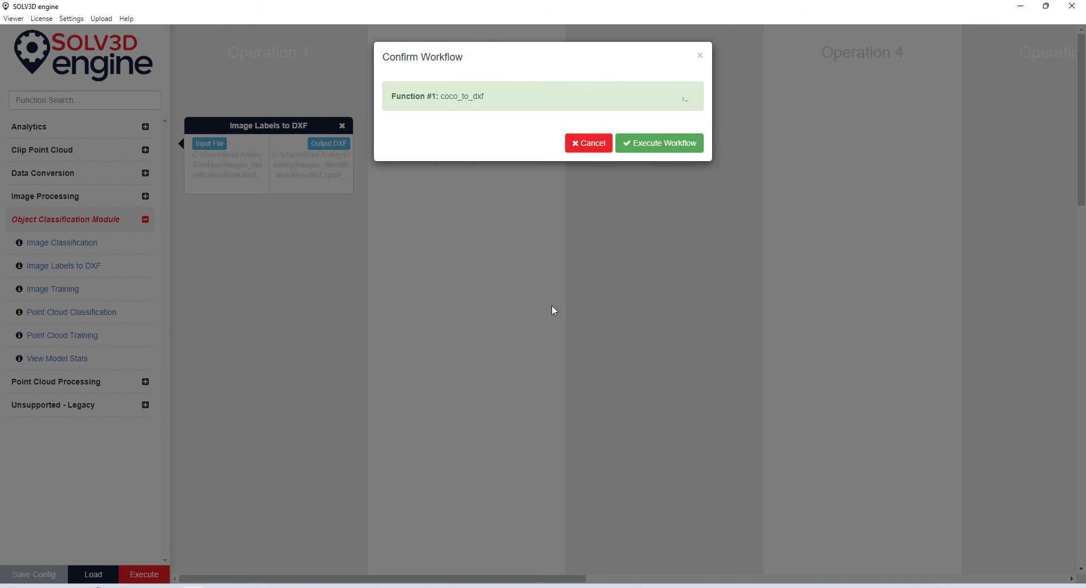
pyautogui.click(686, 99)
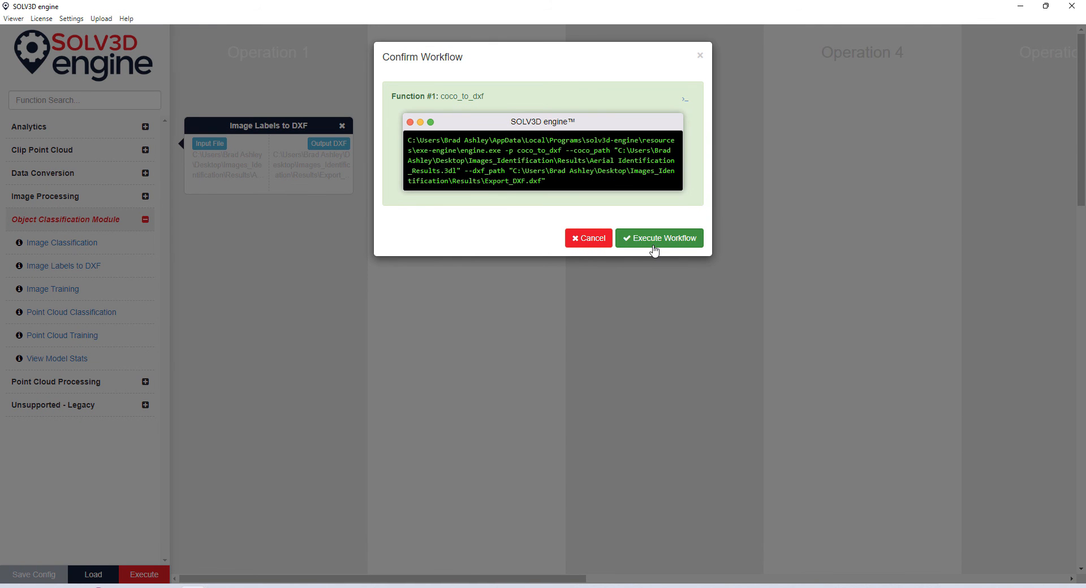
pyautogui.click(656, 239)
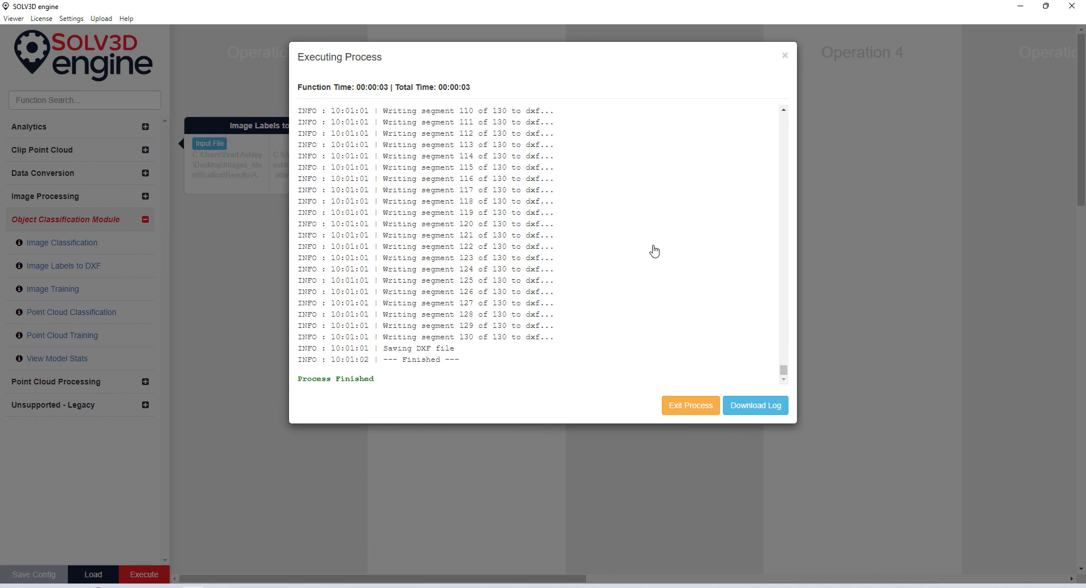
pyautogui.click(696, 413)
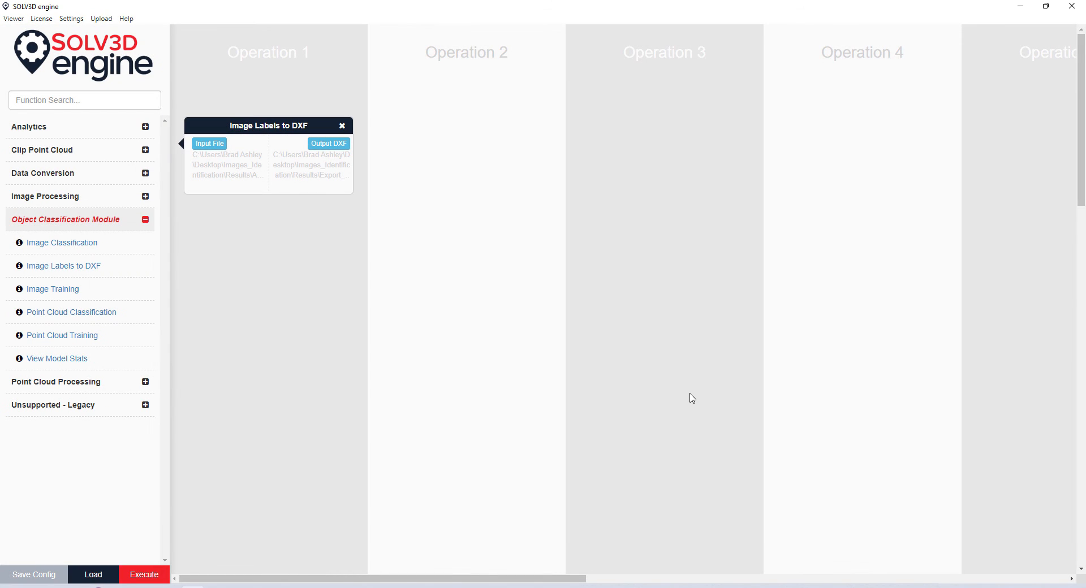